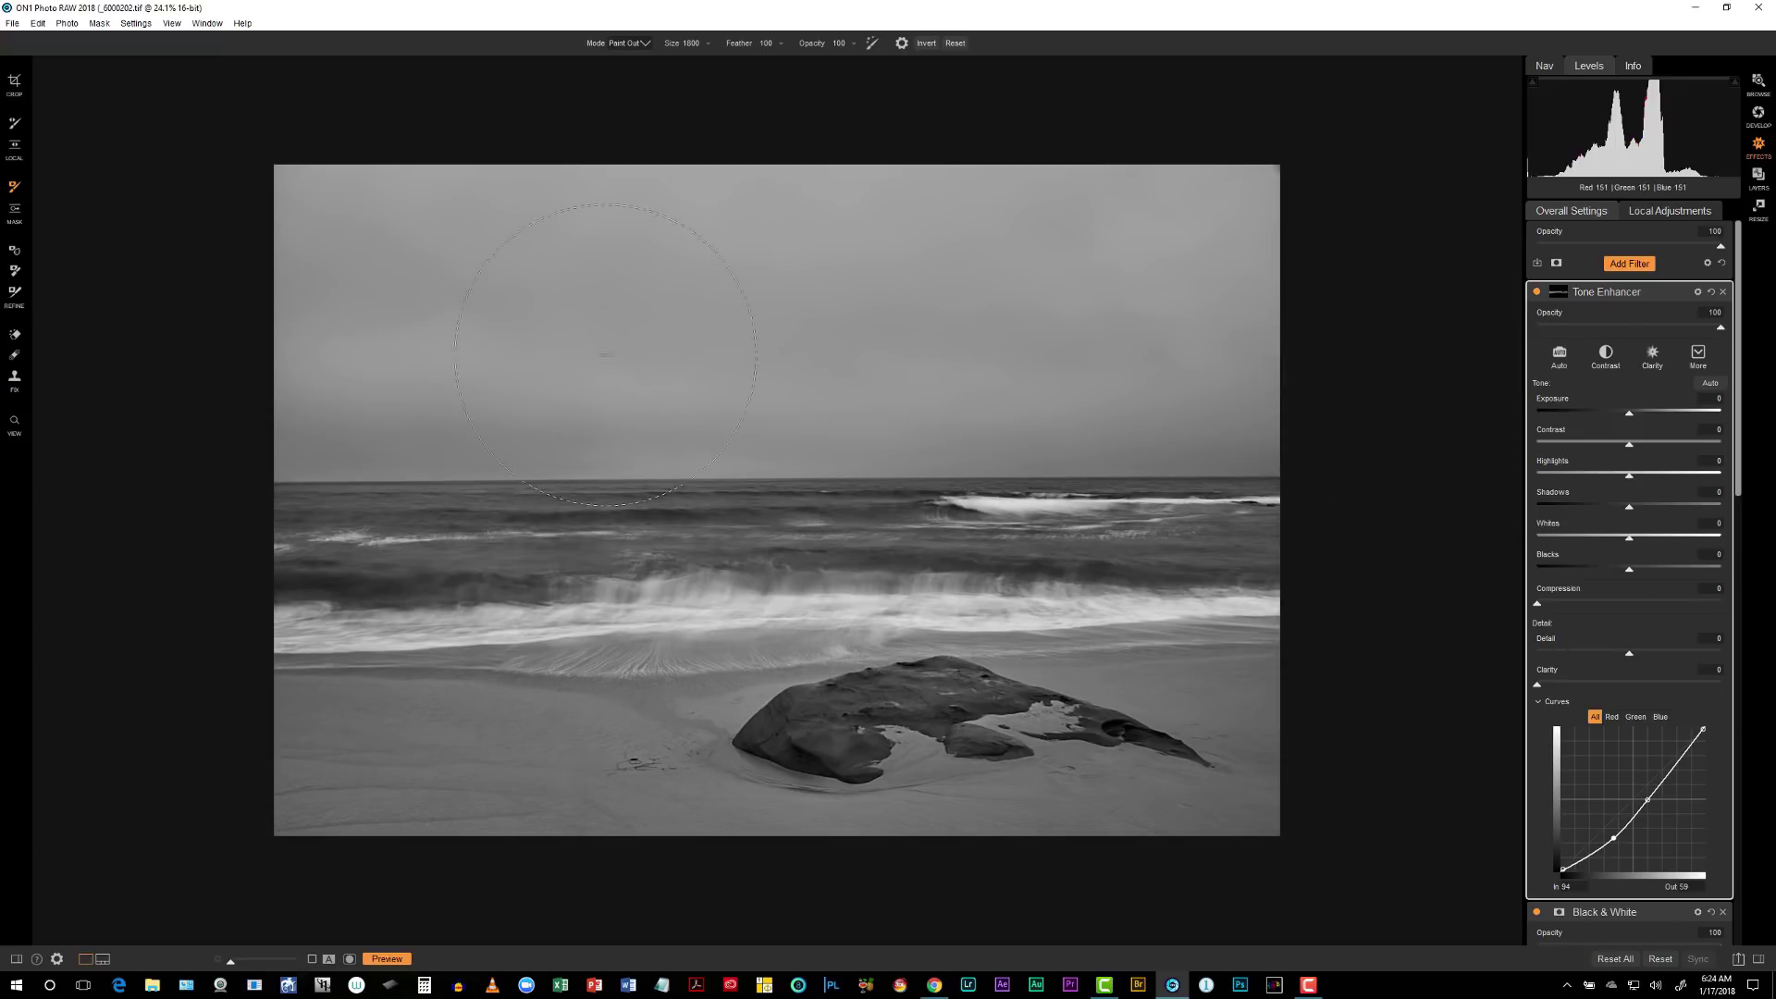
- Add a second Tone Enhancer and pull its two-point curve down to darken the photo
{"action": "left_click", "coordinate": [1629, 264]}
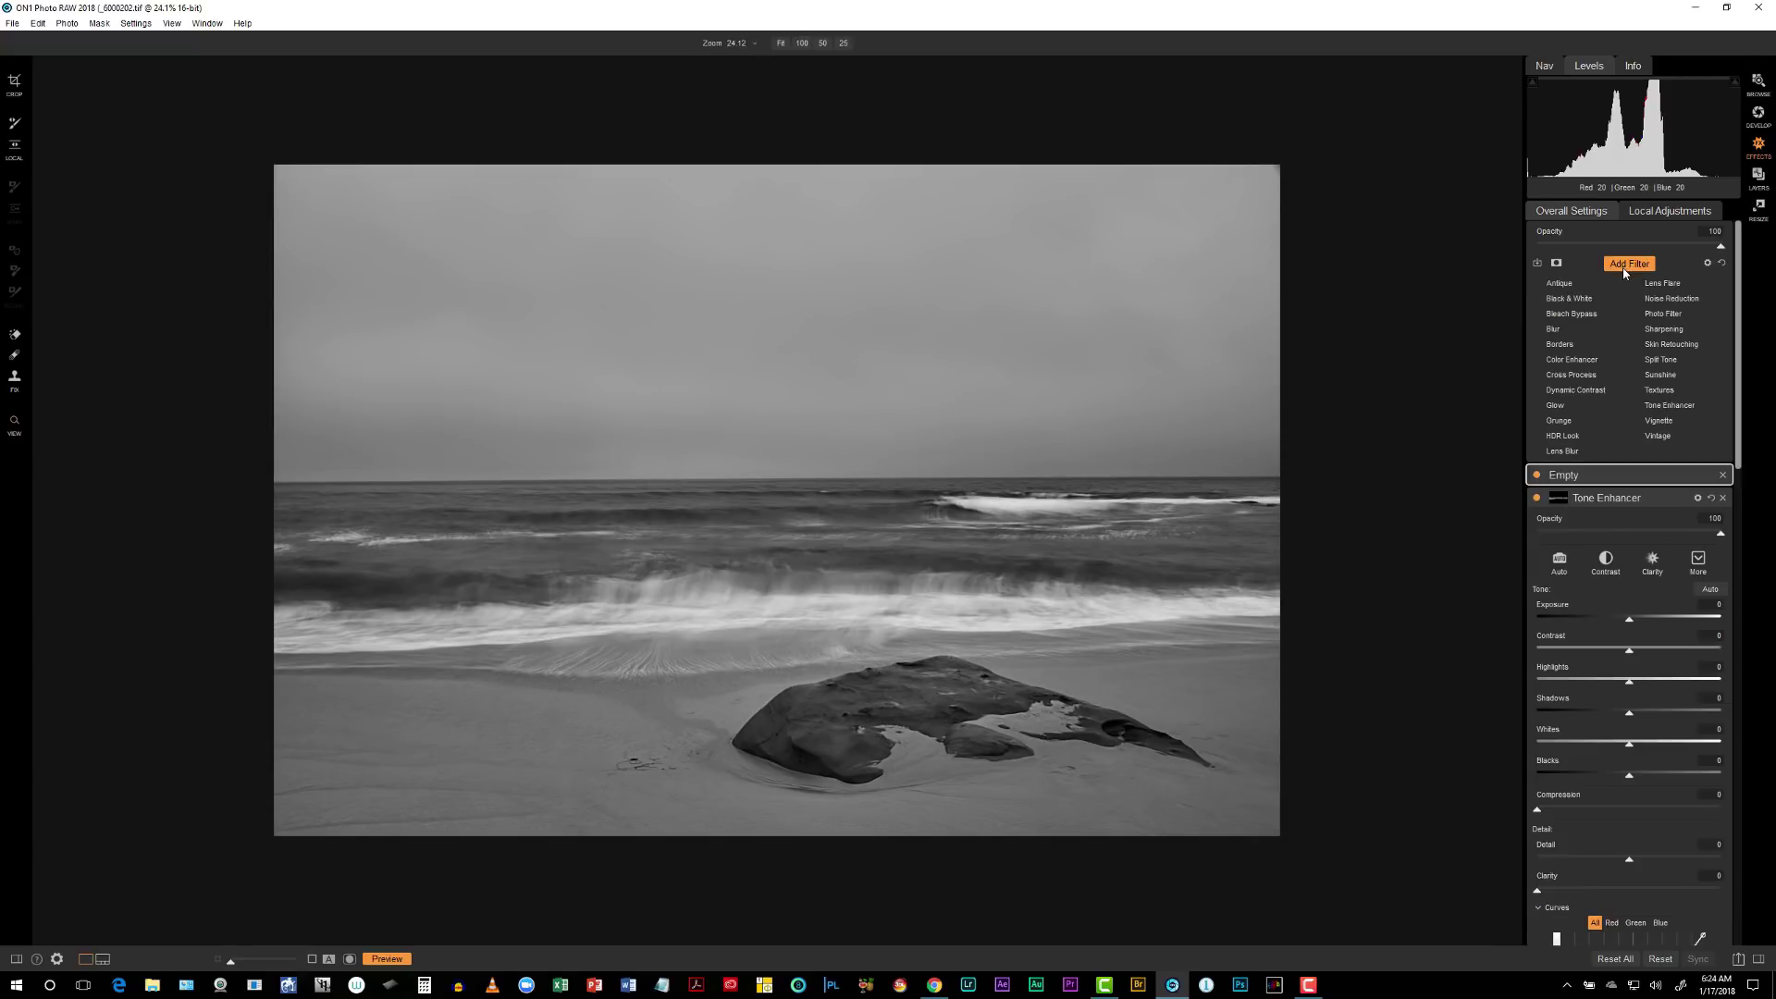
{"action": "left_click", "coordinate": [1672, 409]}
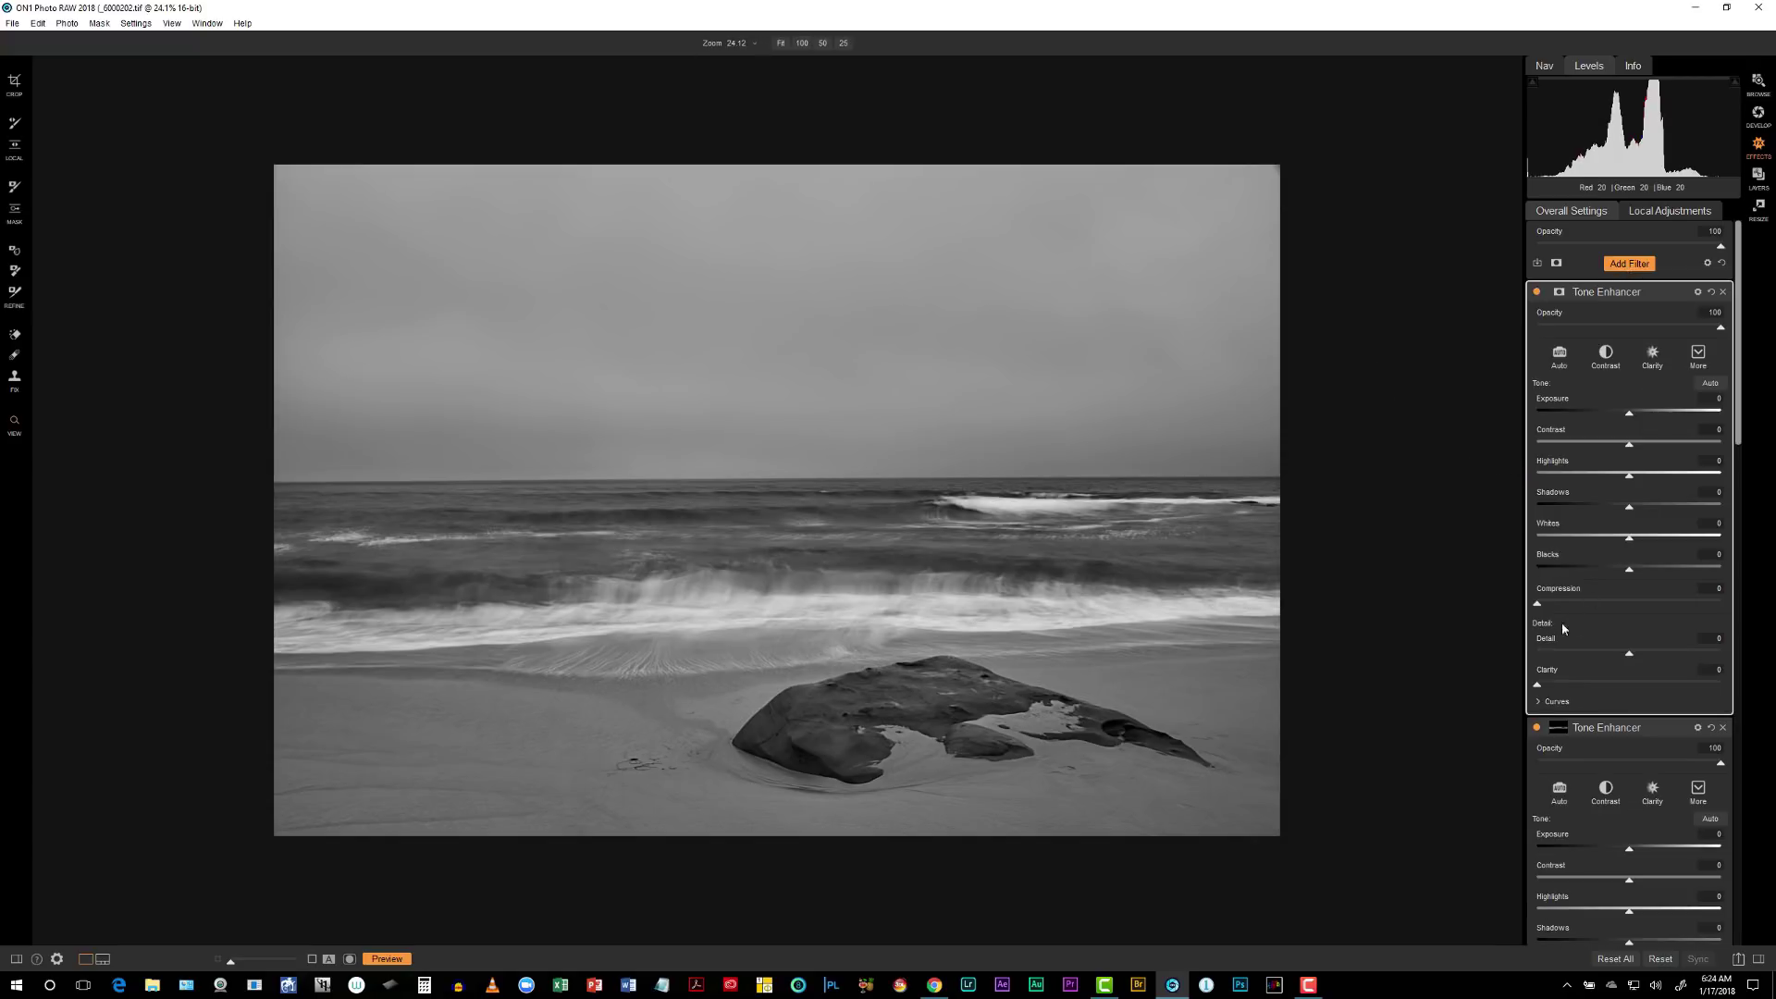
{"action": "left_click", "coordinate": [1538, 702]}
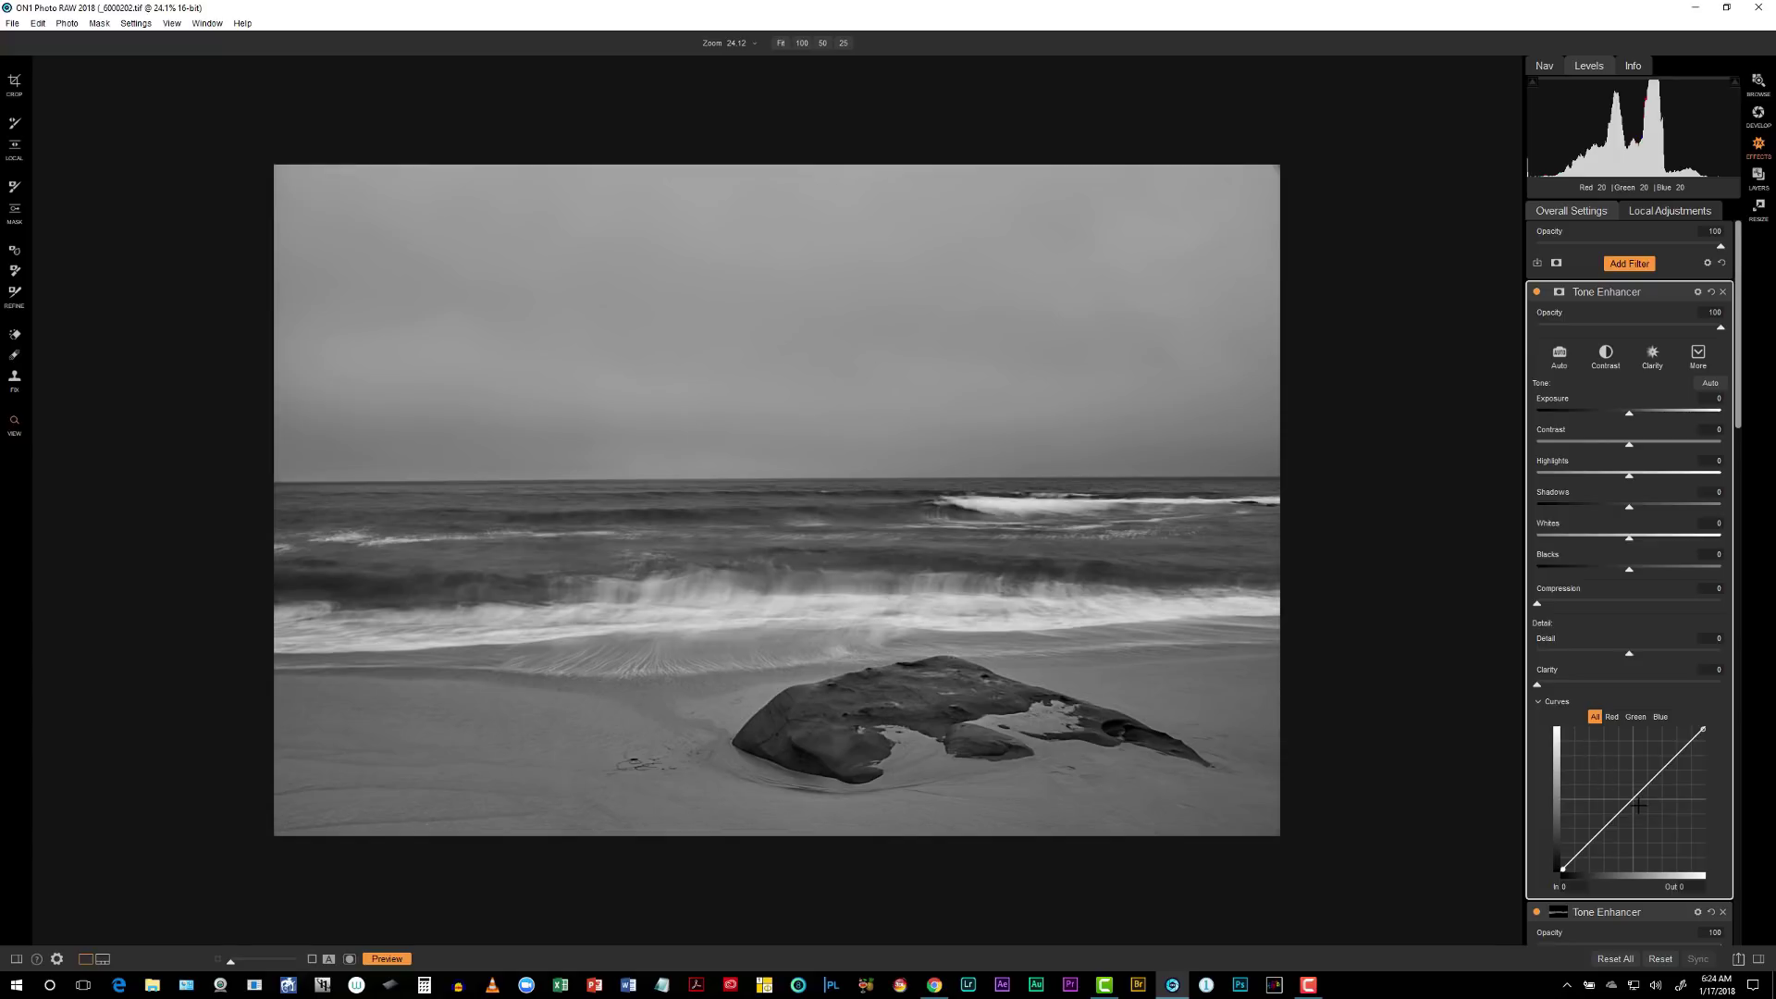
{"action": "left_click_drag", "start_coordinate": [1639, 806], "coordinate": [1617, 846]}
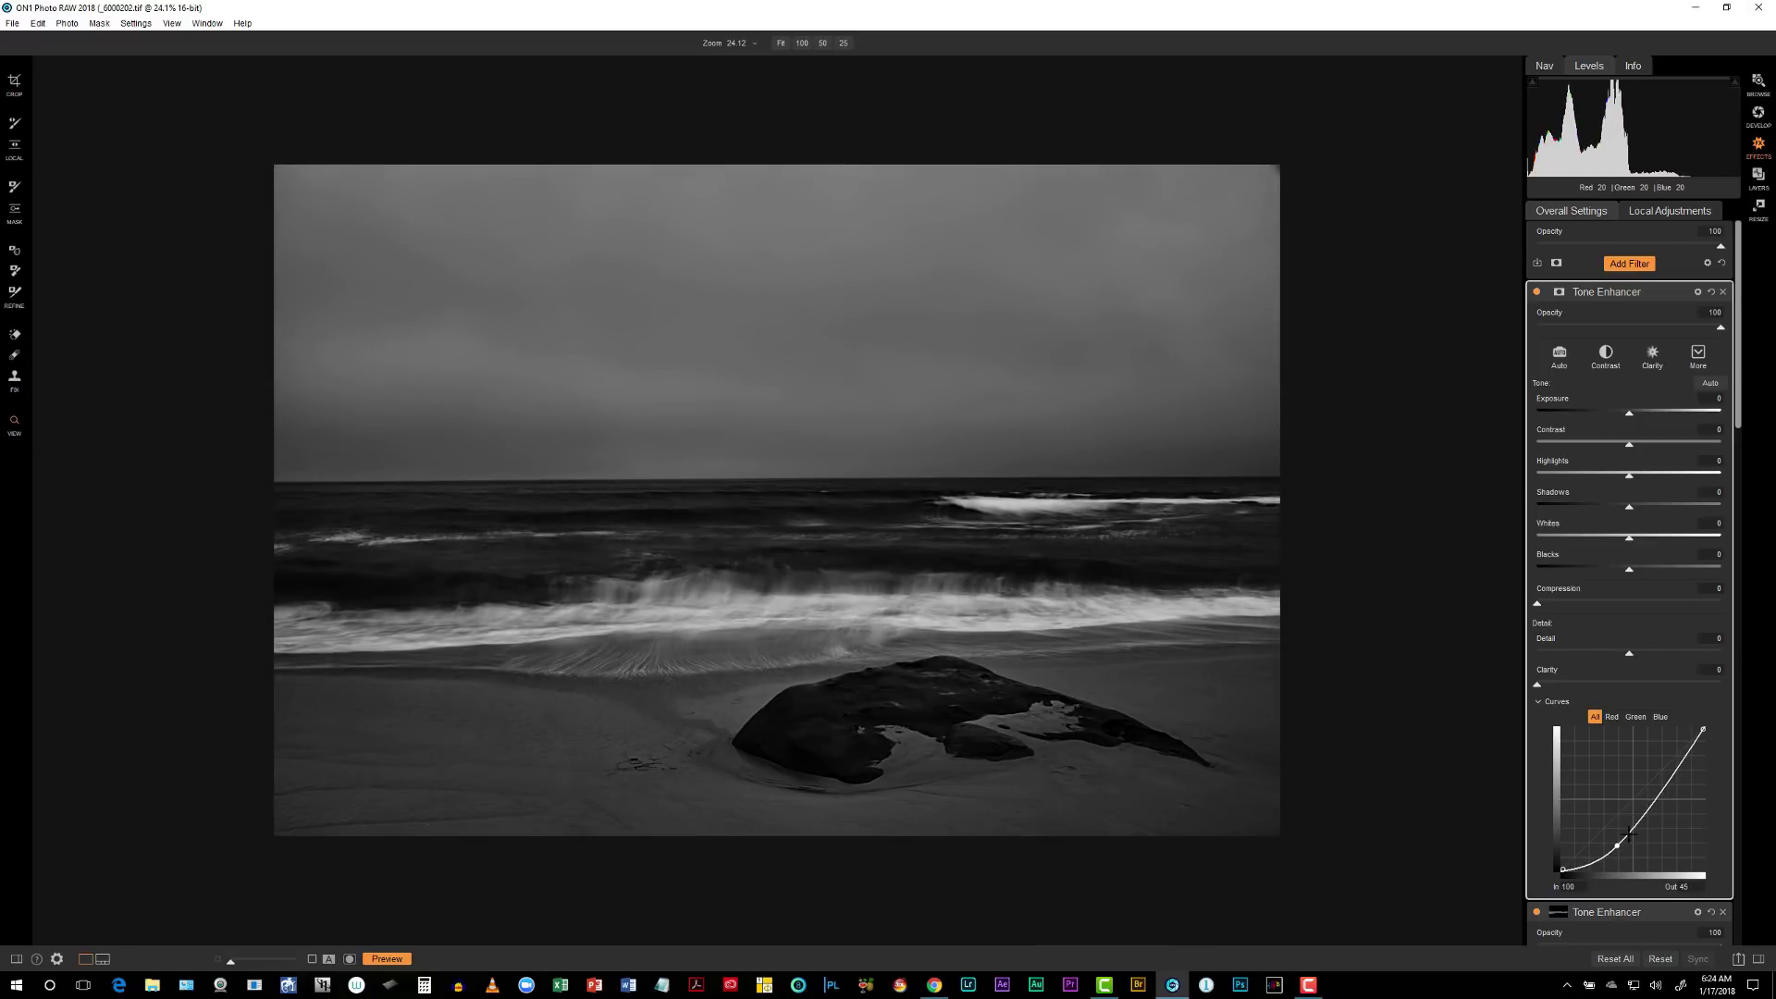
{"action": "left_click_drag", "start_coordinate": [1650, 801], "coordinate": [1650, 801]}
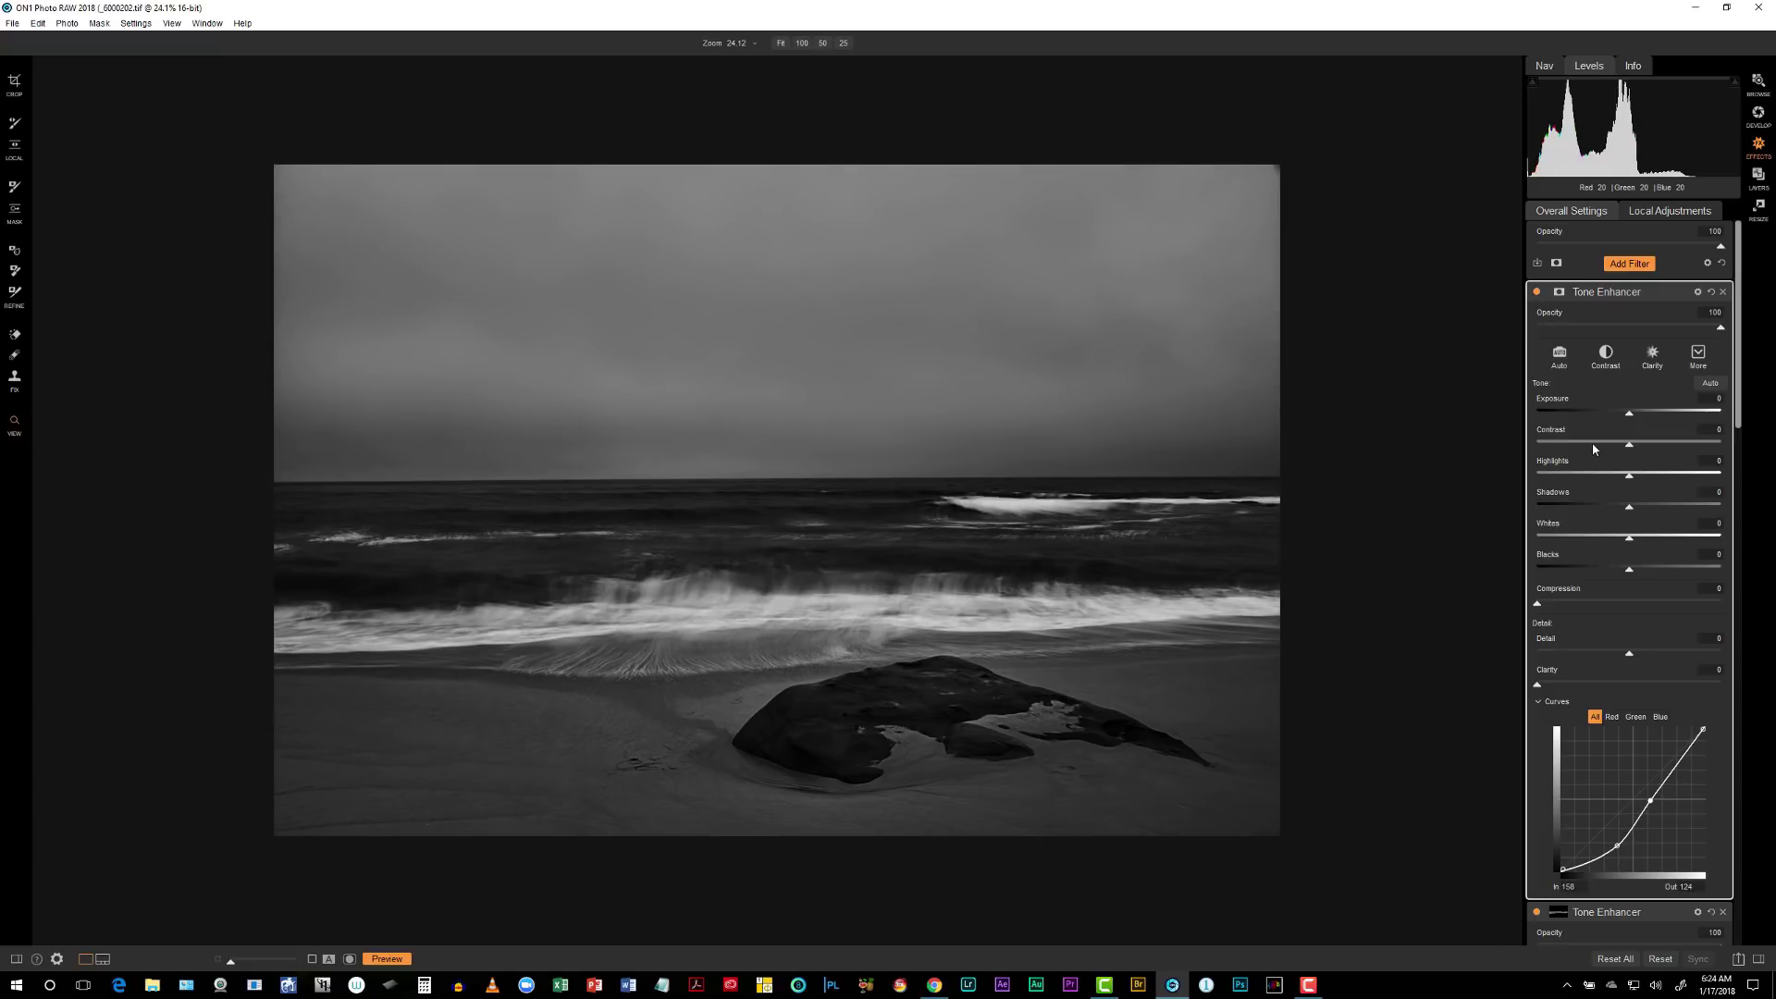
- Add a mask to the new Tone Enhancer, zoom out, and enlarge the masking brush
{"action": "mouse_move", "coordinate": [1558, 291]}
{"action": "left_click", "coordinate": [1560, 294]}
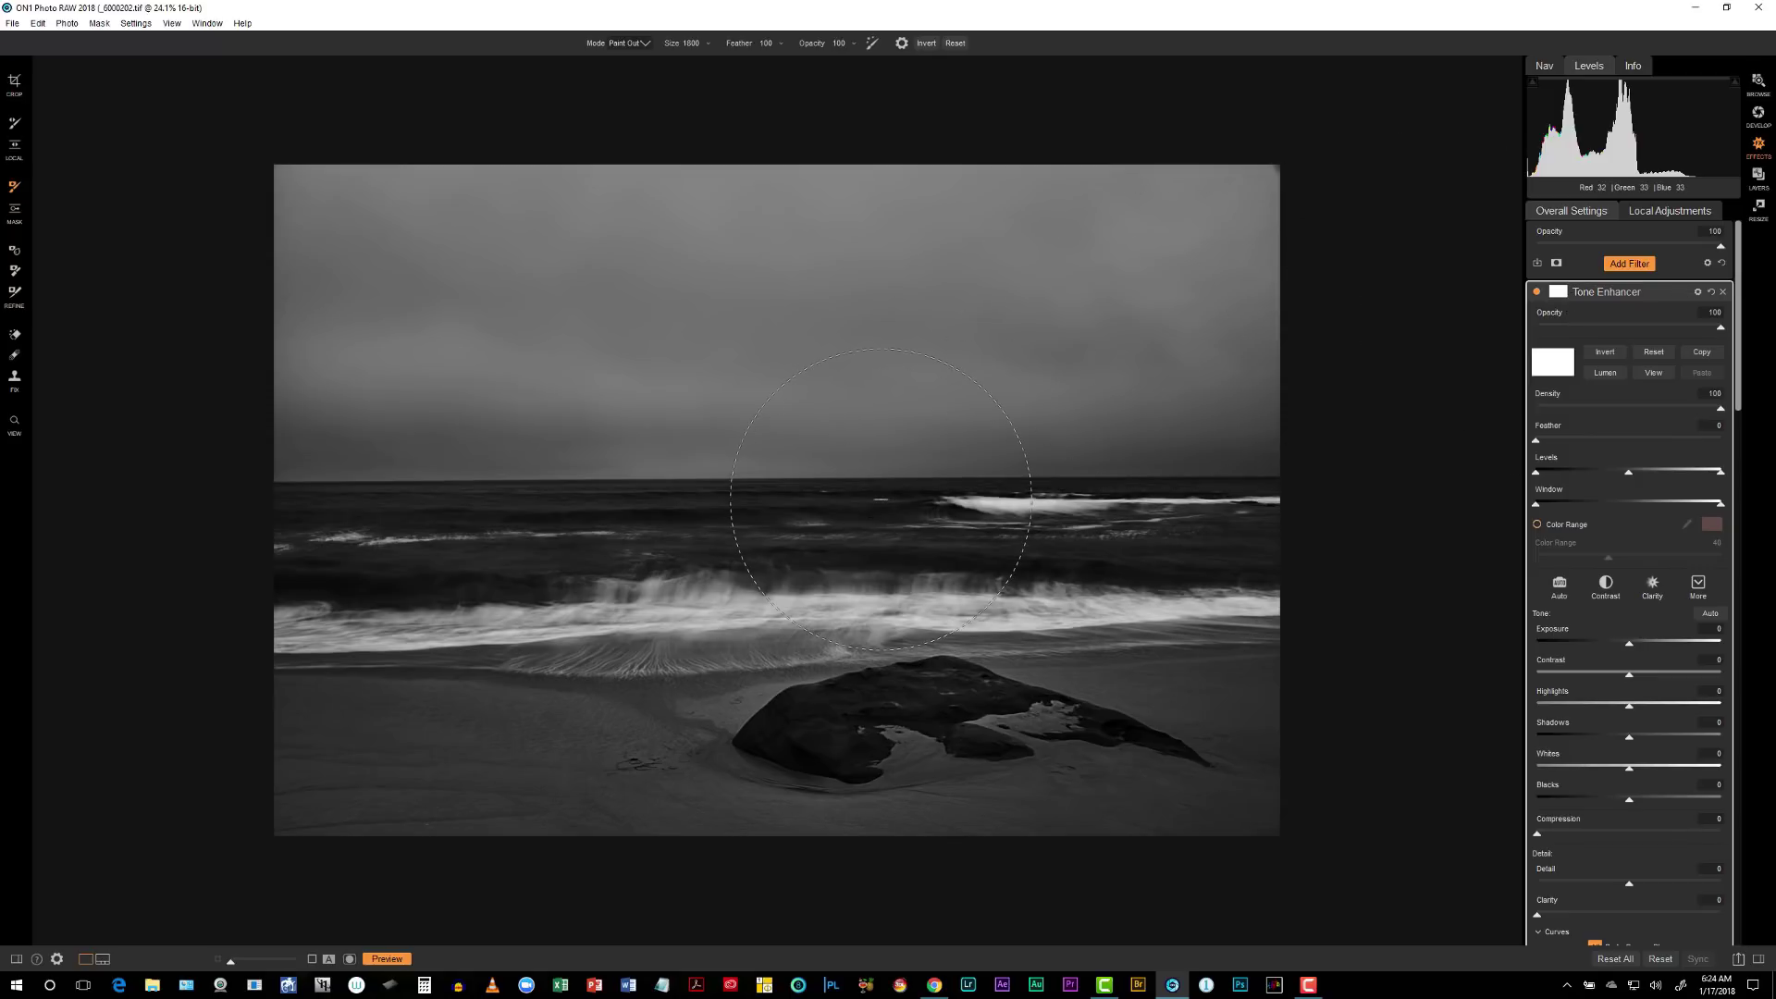
{"action": "key", "text": "ctrl+minus"}
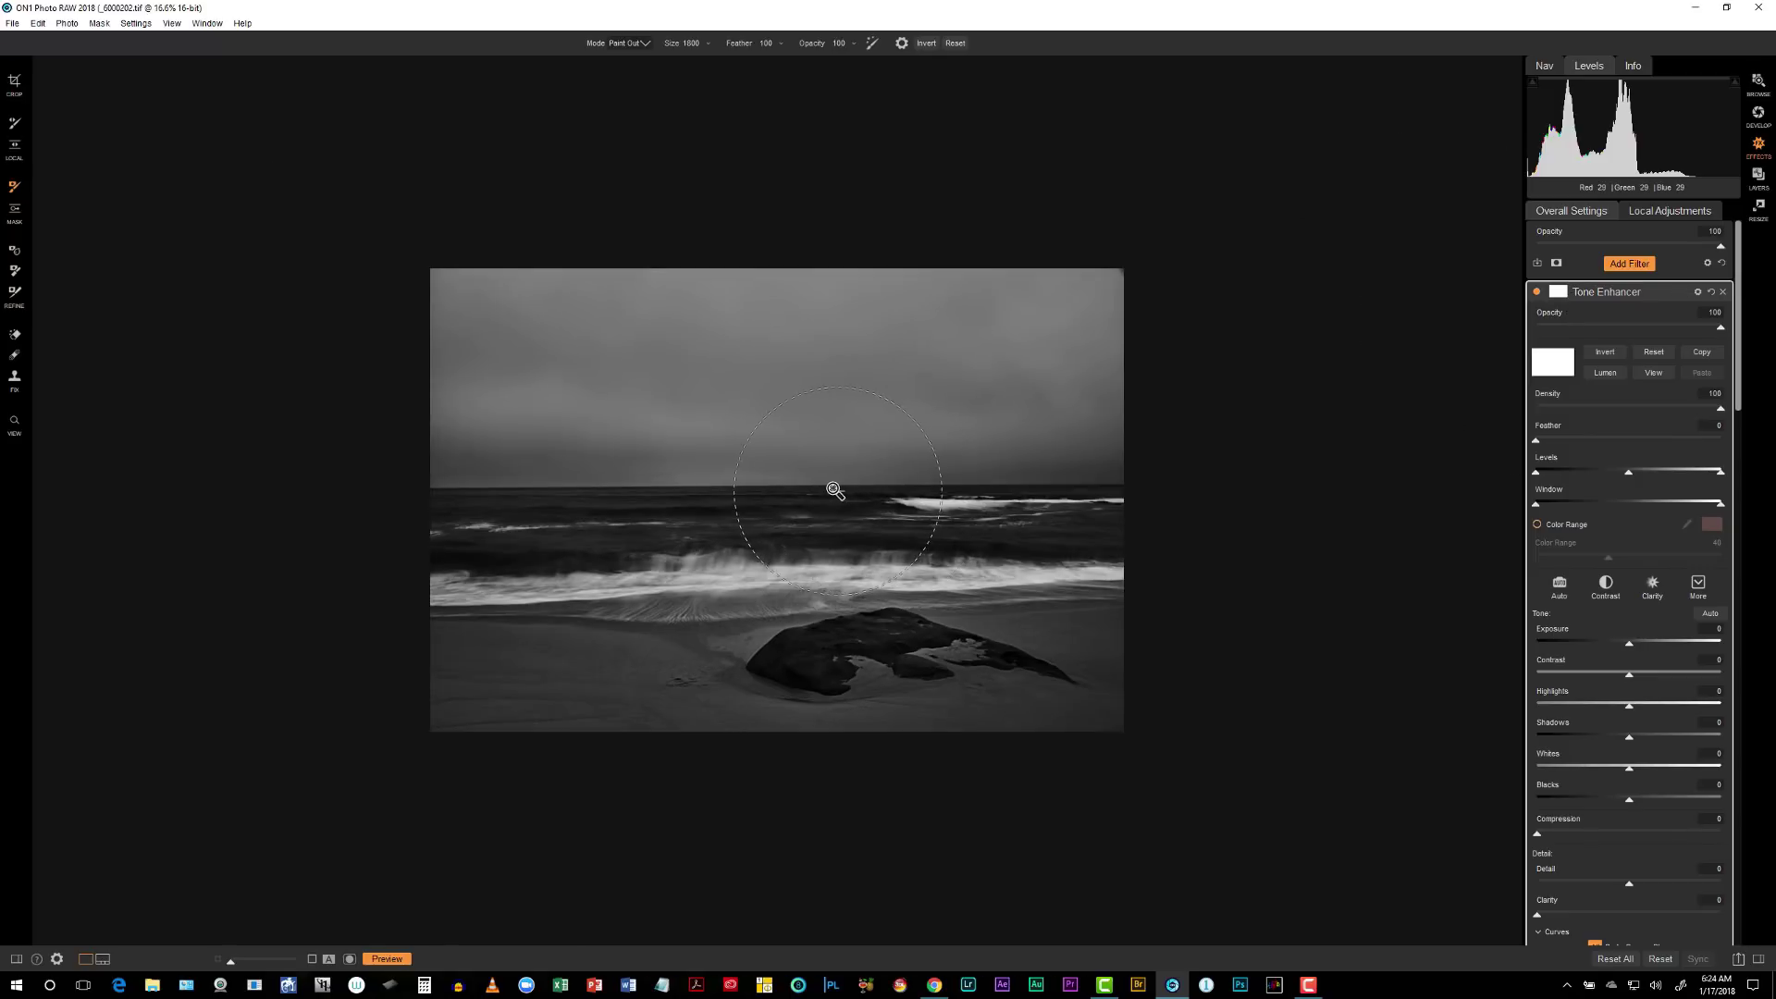
{"action": "left_click_drag", "start_coordinate": [815, 483], "coordinate": [793, 852]}
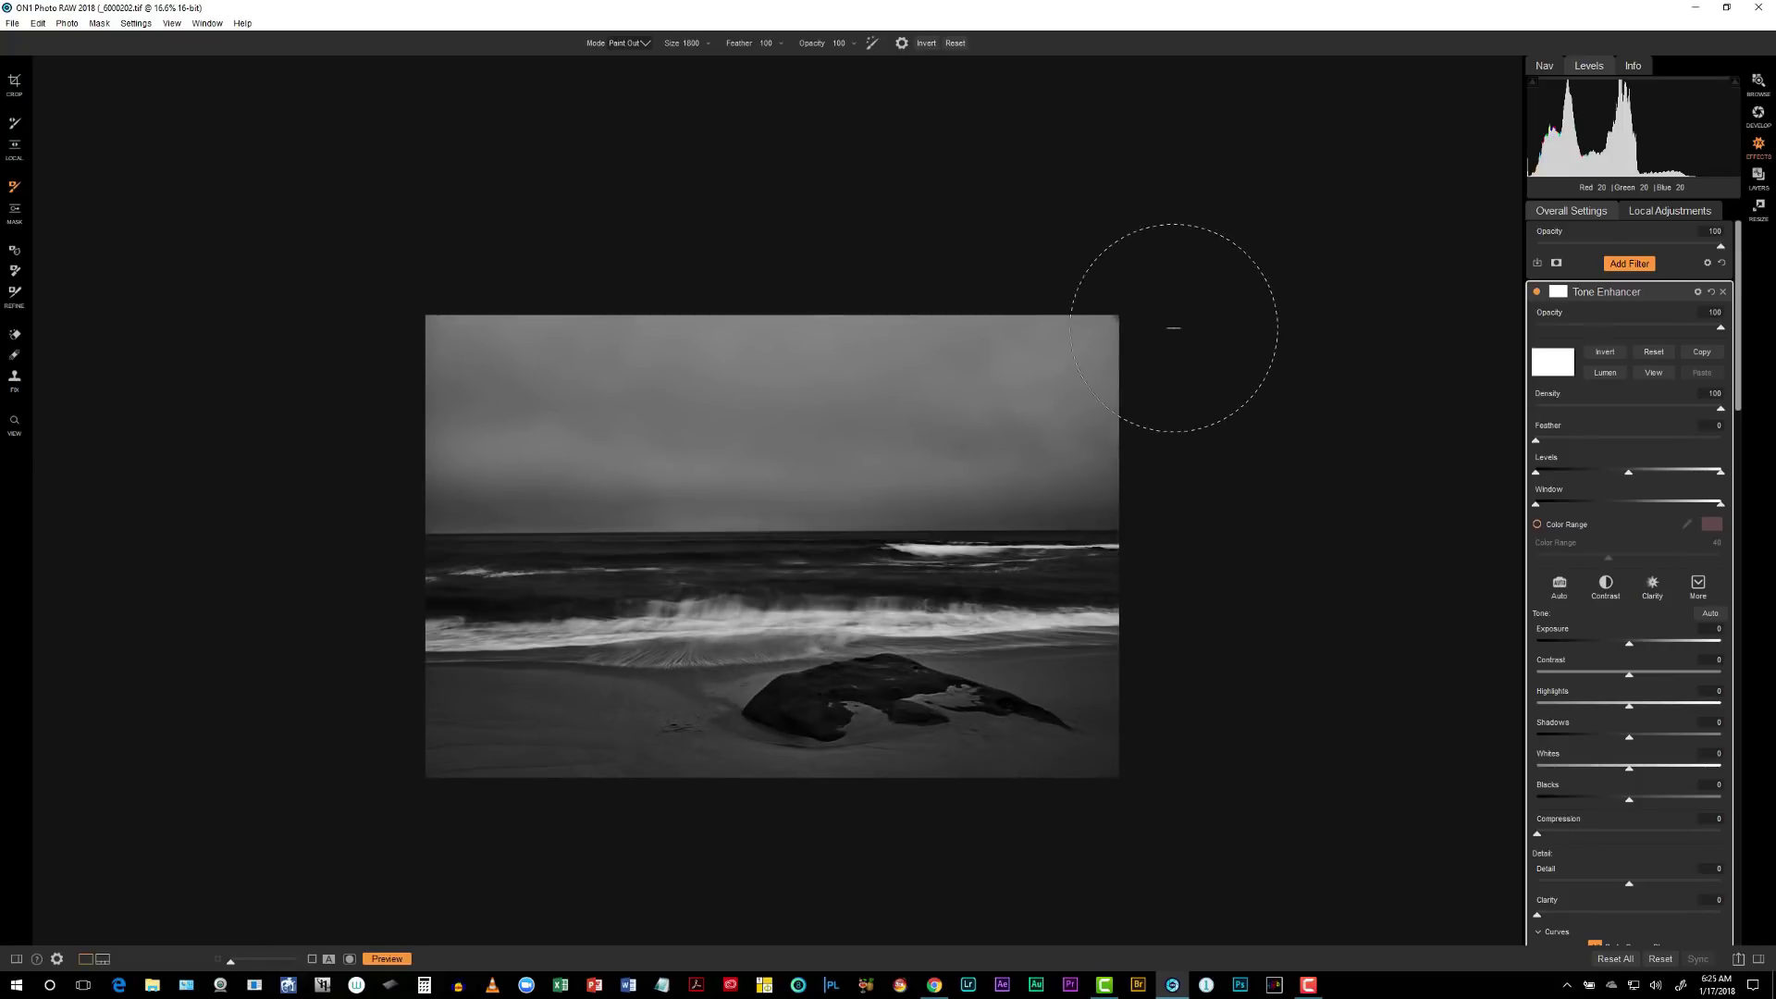
{"action": "scroll", "coordinate": [1571, 292], "scroll_direction": "down", "scroll_amount": 3}
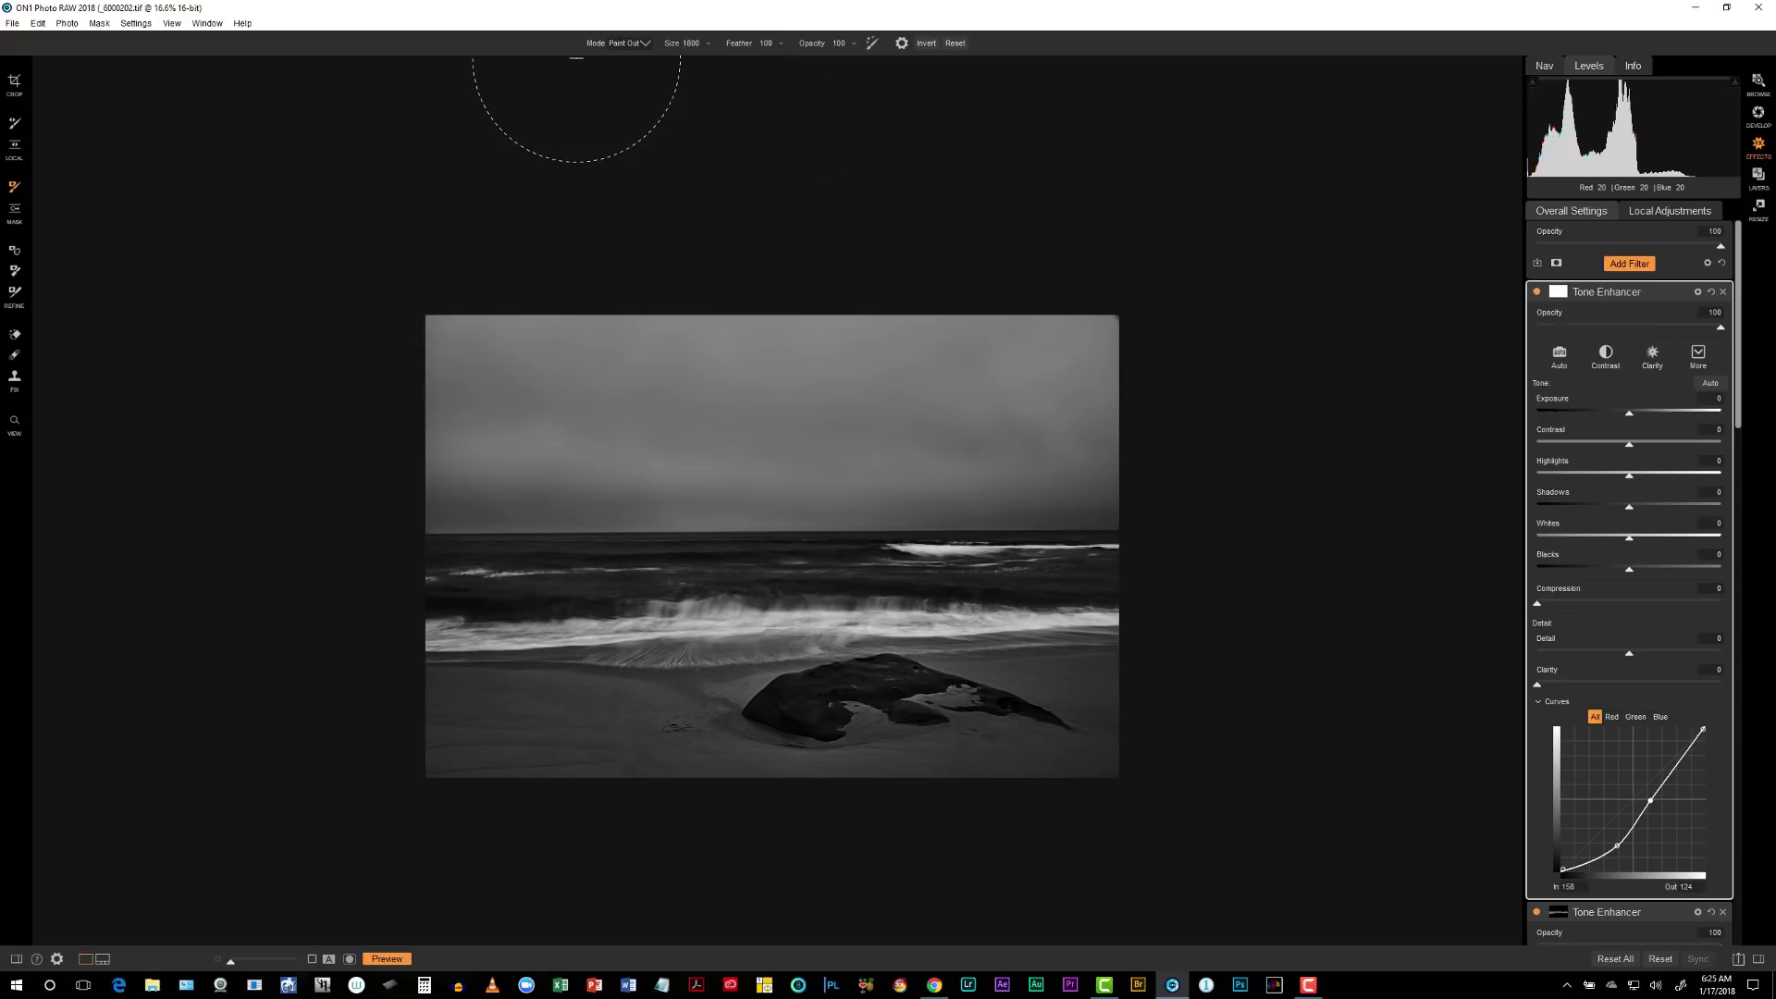
{"action": "key", "text": "bracketright"}
{"action": "key", "text": "bracketright"}
{"action": "key", "text": "bracketright"}
{"action": "key", "text": "bracketright"}
{"action": "key", "text": "bracketright"}
{"action": "key", "text": "bracketright"}
{"action": "key", "text": "bracketright"}
- Invert the mask and paint the darkening back into the sky's top-right corner
{"action": "left_click", "coordinate": [1560, 294]}
{"action": "left_click", "coordinate": [1605, 354]}
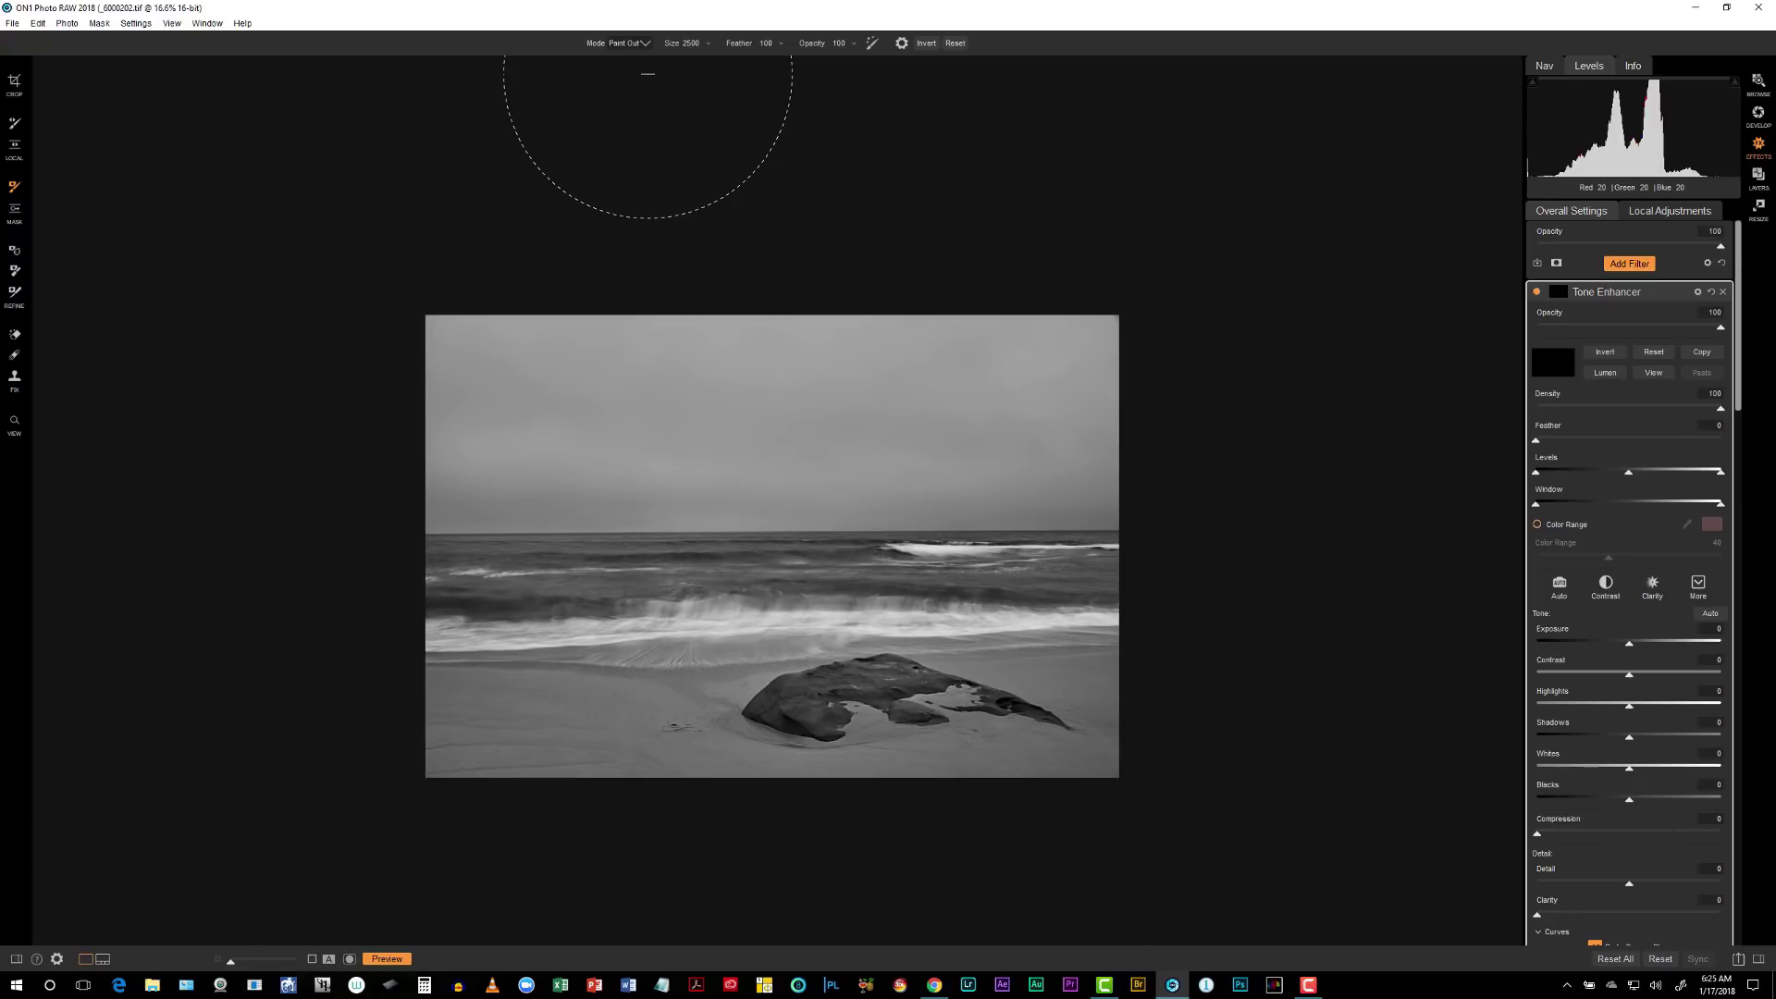
{"action": "key", "text": "alt"}
{"action": "left_click", "coordinate": [1114, 296]}
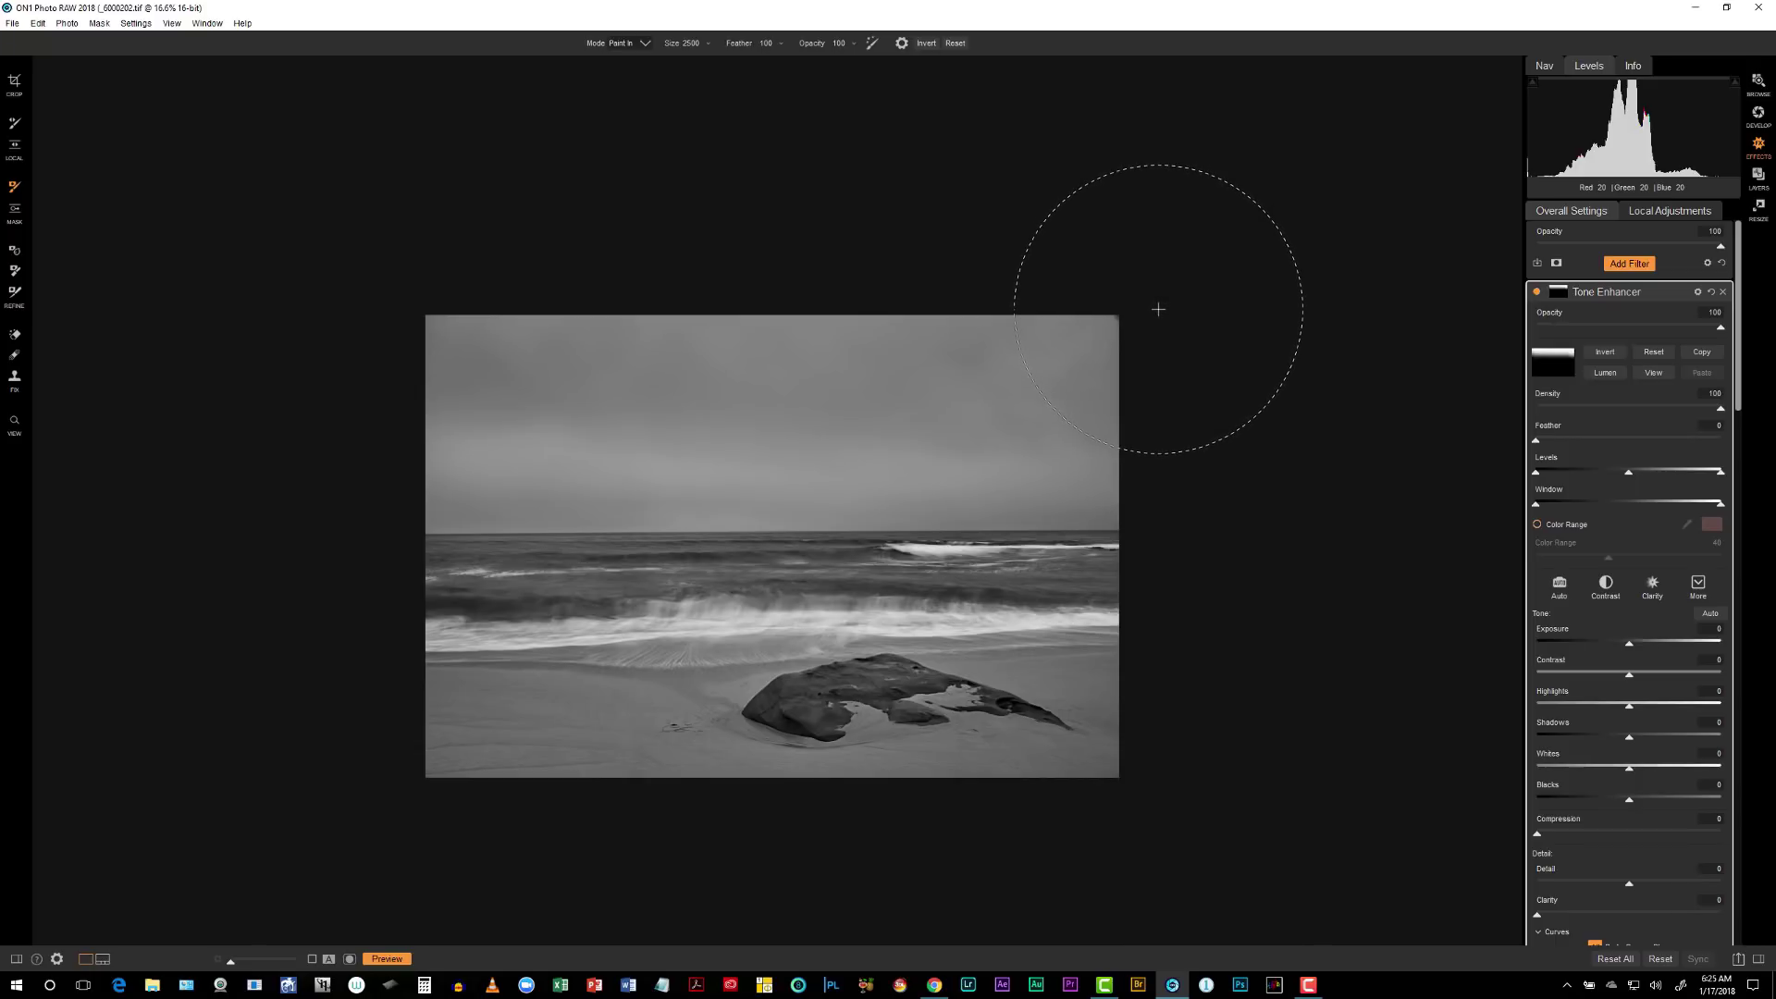
- Paint the darkening across the whole top of the sky and along the bottom edge
{"action": "mouse_move", "coordinate": [1158, 309]}
{"action": "left_mouse_down"}
{"action": "mouse_move", "coordinate": [803, 266]}
{"action": "mouse_move", "coordinate": [399, 307]}
{"action": "left_mouse_up"}
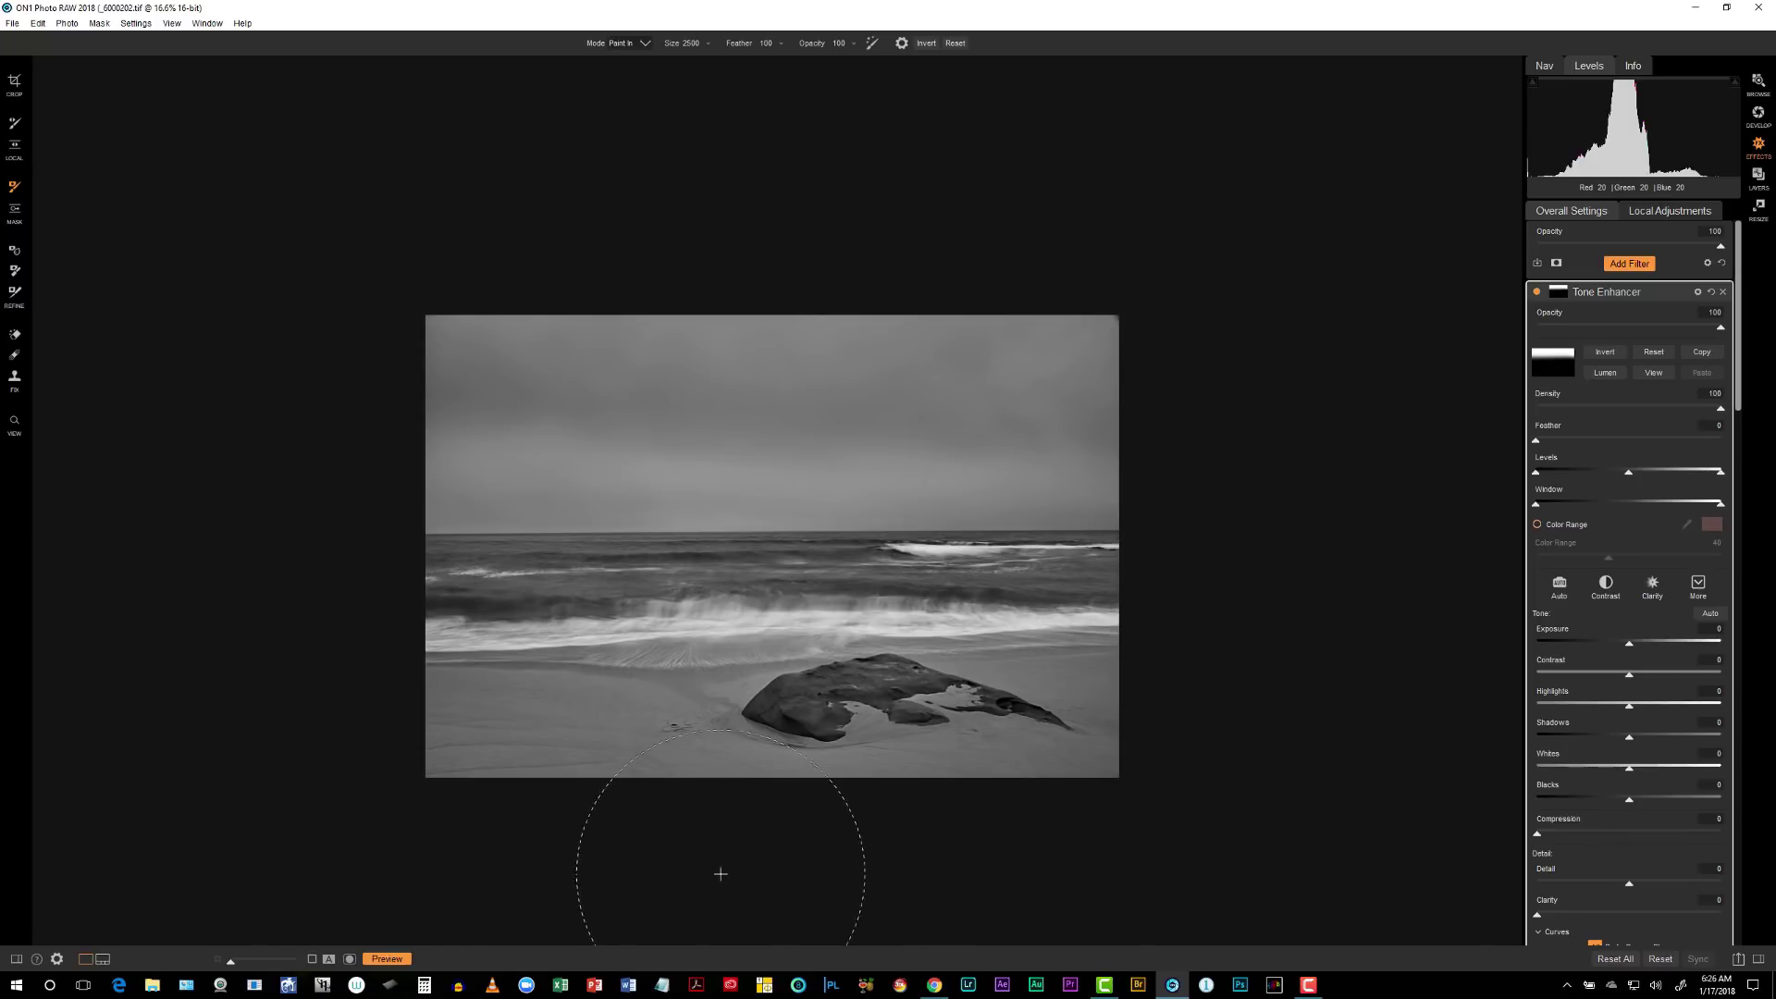
{"action": "left_click_drag", "start_coordinate": [447, 832], "coordinate": [662, 876]}
- At 30% brush opacity, lightly darken the sand along the bottom, including the corners
{"action": "key", "text": "3"}
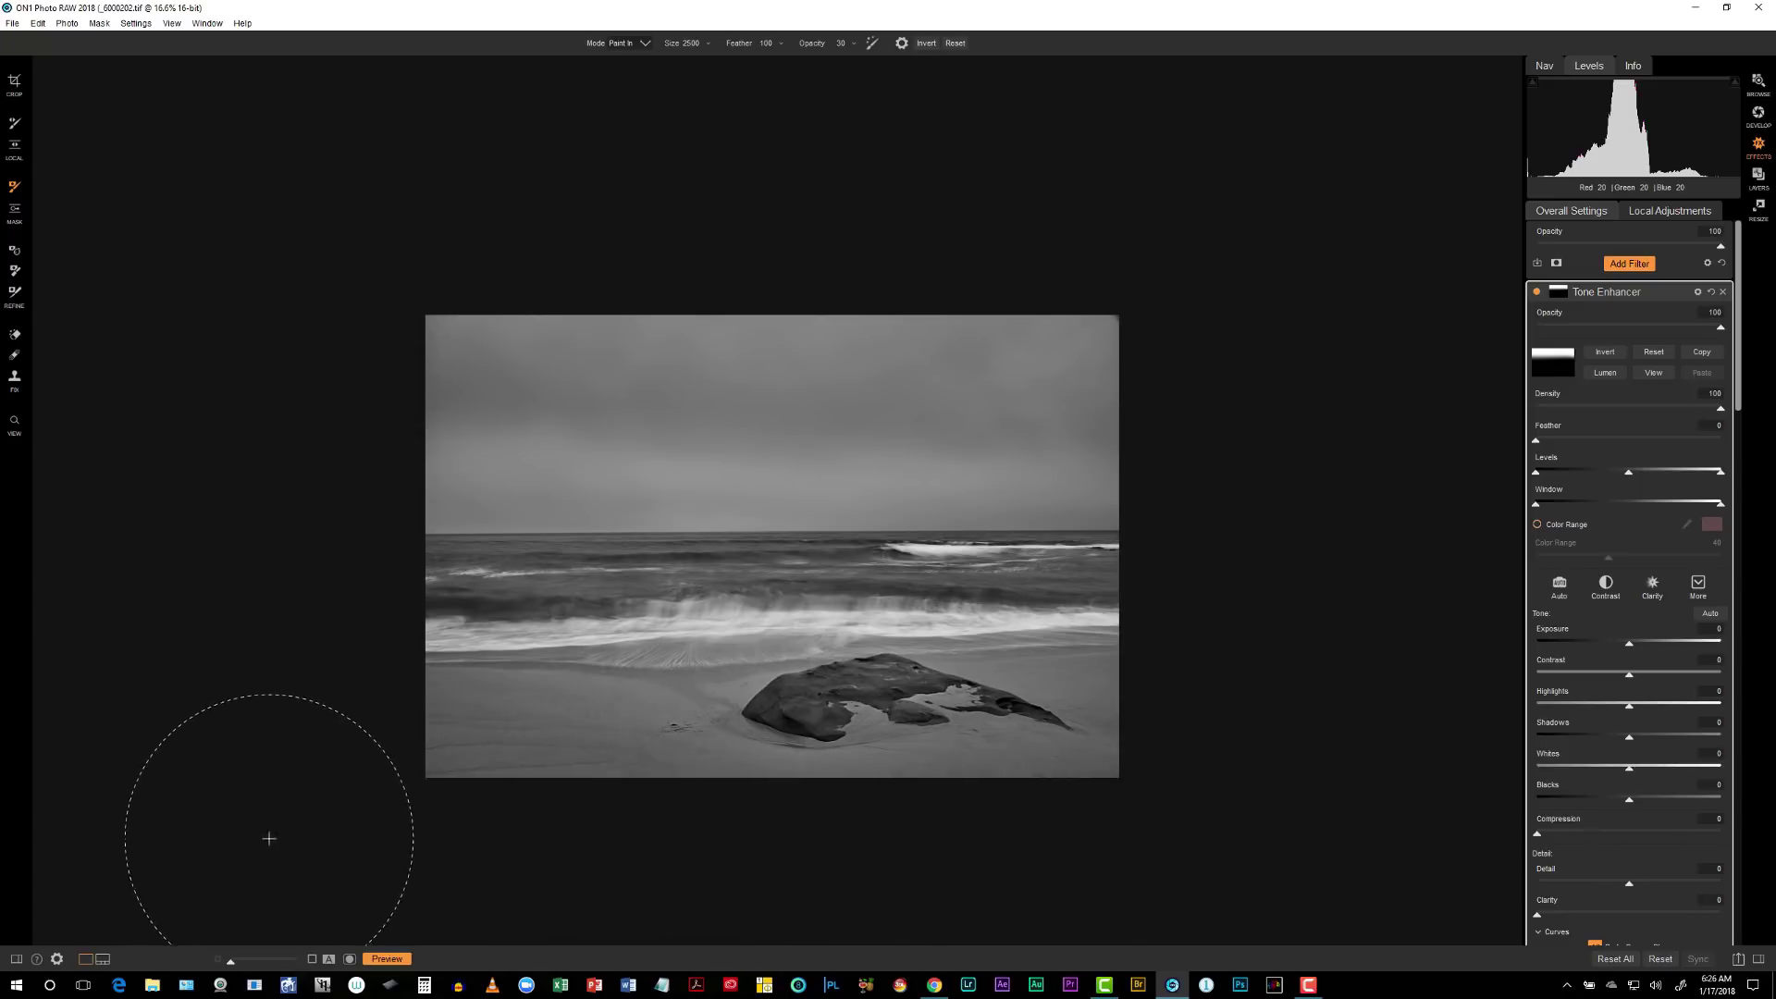
{"action": "left_click_drag", "start_coordinate": [265, 836], "coordinate": [337, 812]}
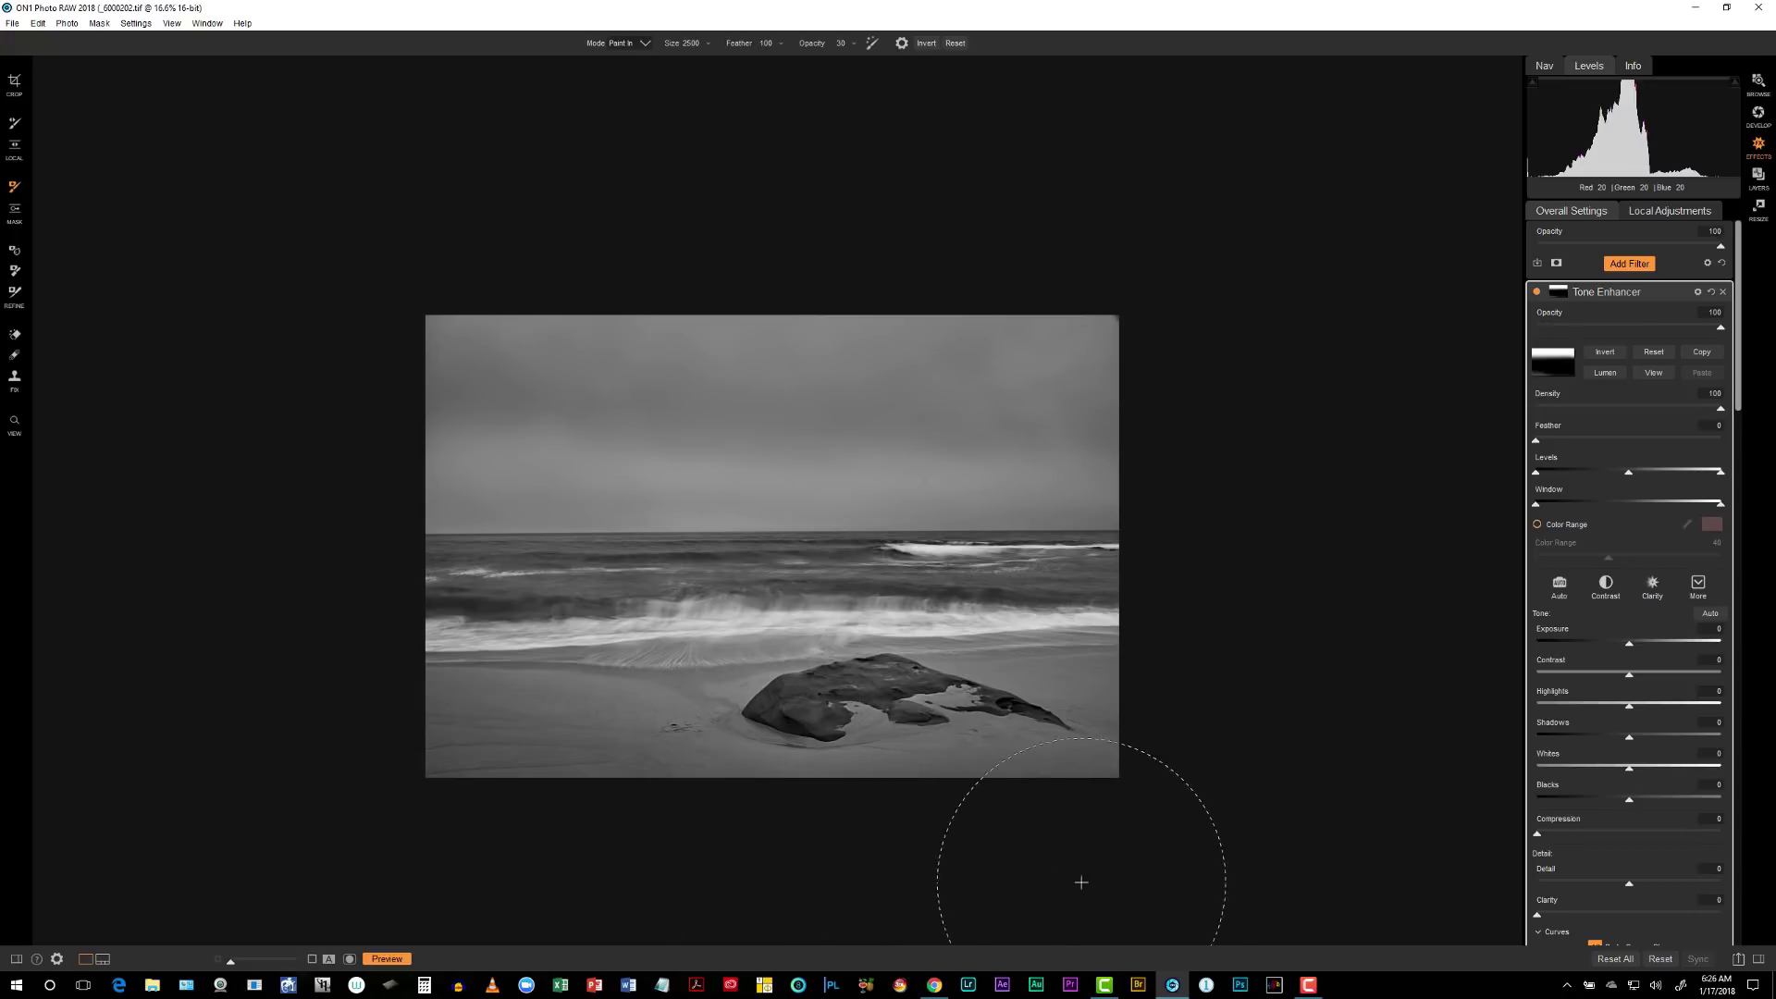
{"action": "left_click_drag", "start_coordinate": [1152, 876], "coordinate": [1063, 880]}
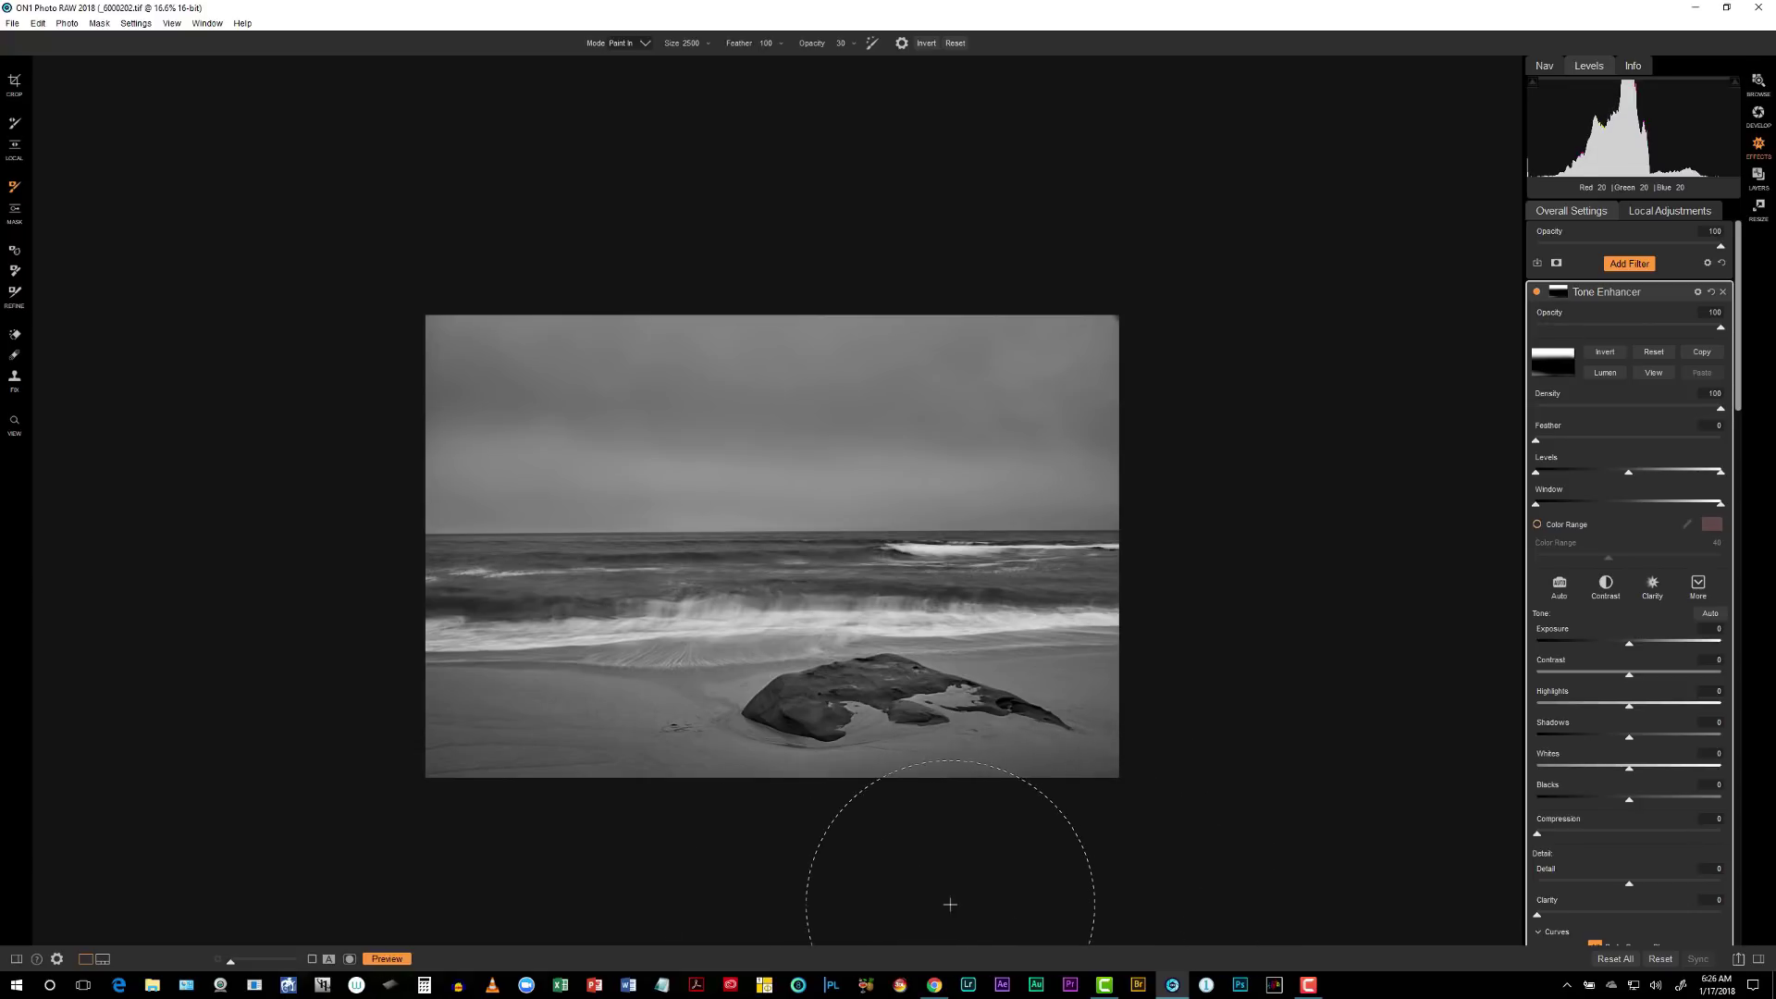